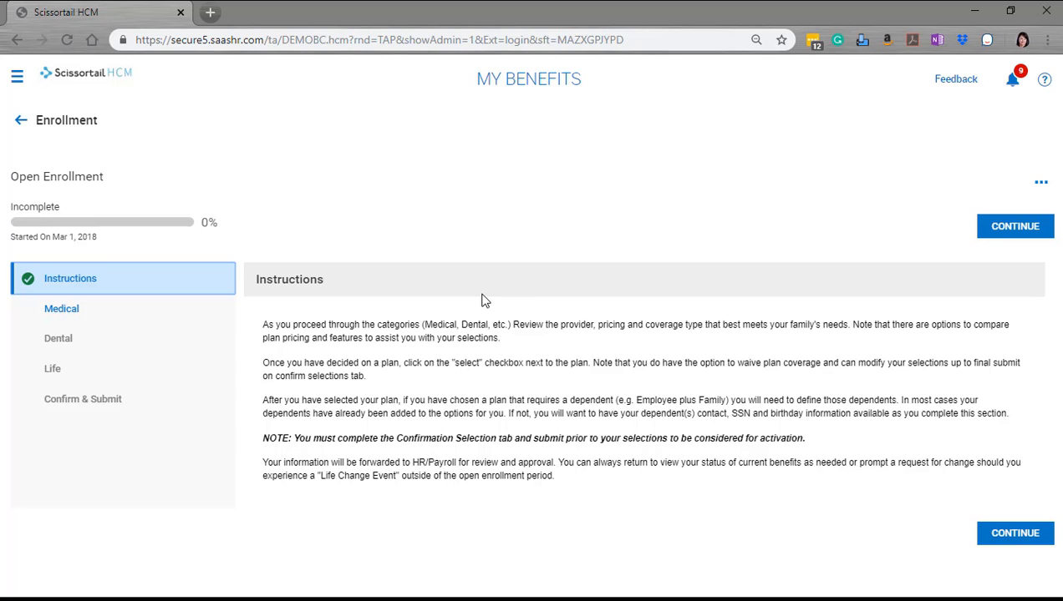
# Continue from the enrollment instructions to the Medical plan section
pyautogui.click(1015, 226)
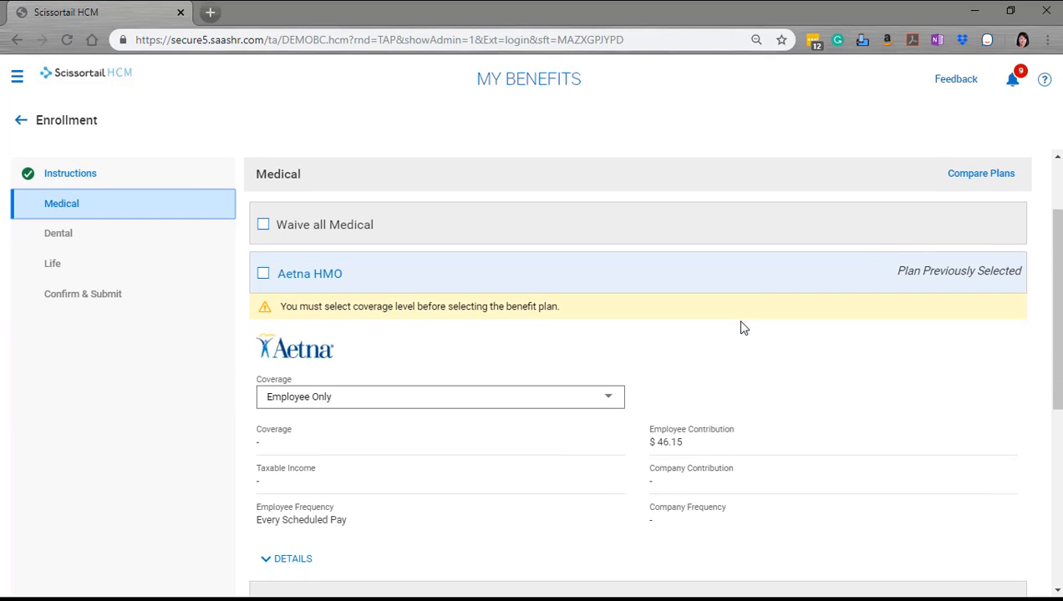
# Try waiving all medical coverage, look at the available waived reasons, and clear the waiver without choosing one
pyautogui.click(265, 228)
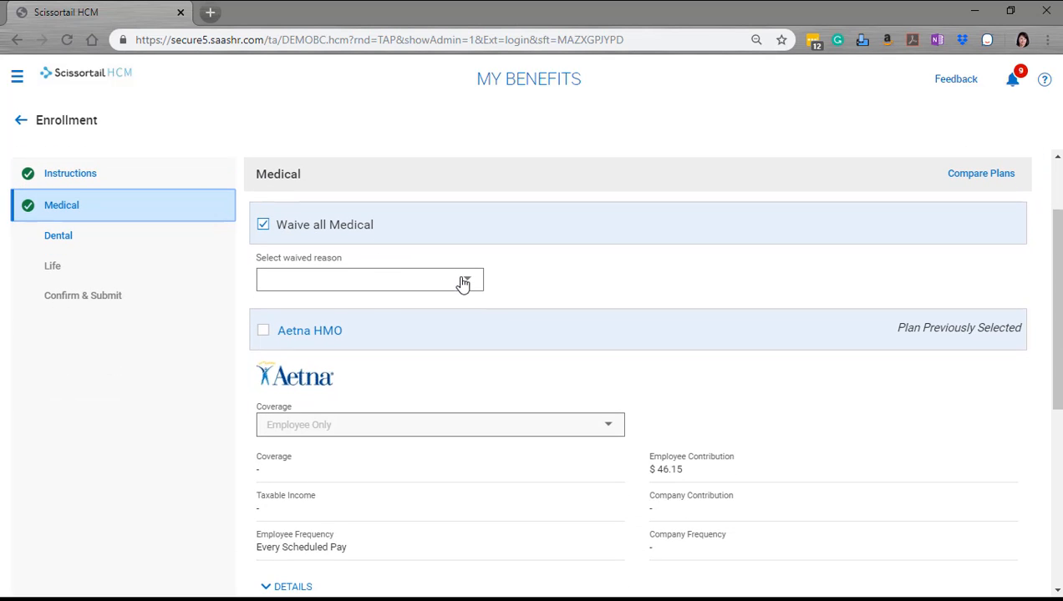
pyautogui.click(468, 282)
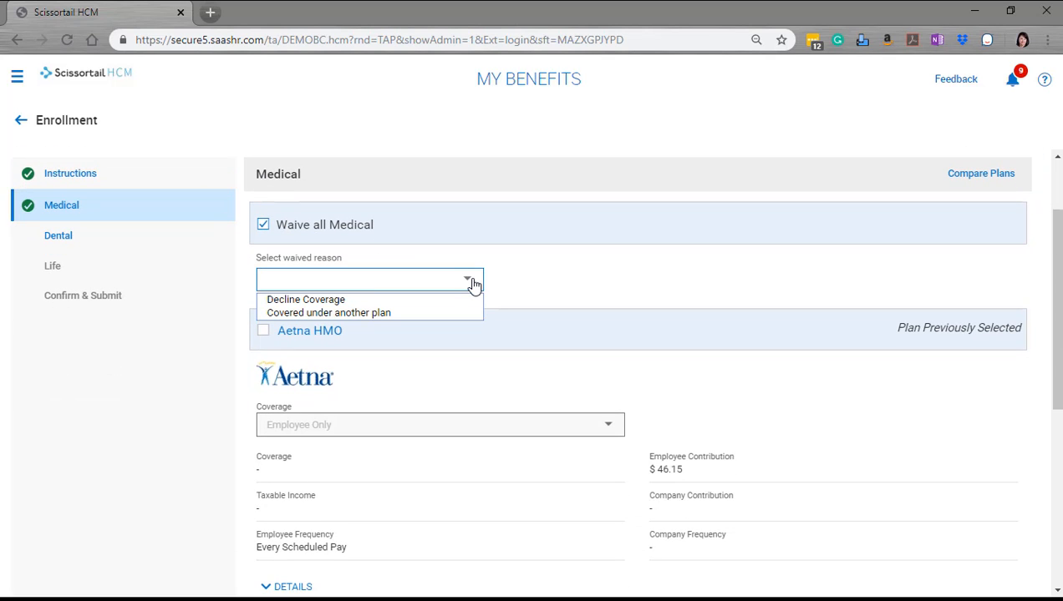
pyautogui.click(582, 280)
pyautogui.click(265, 227)
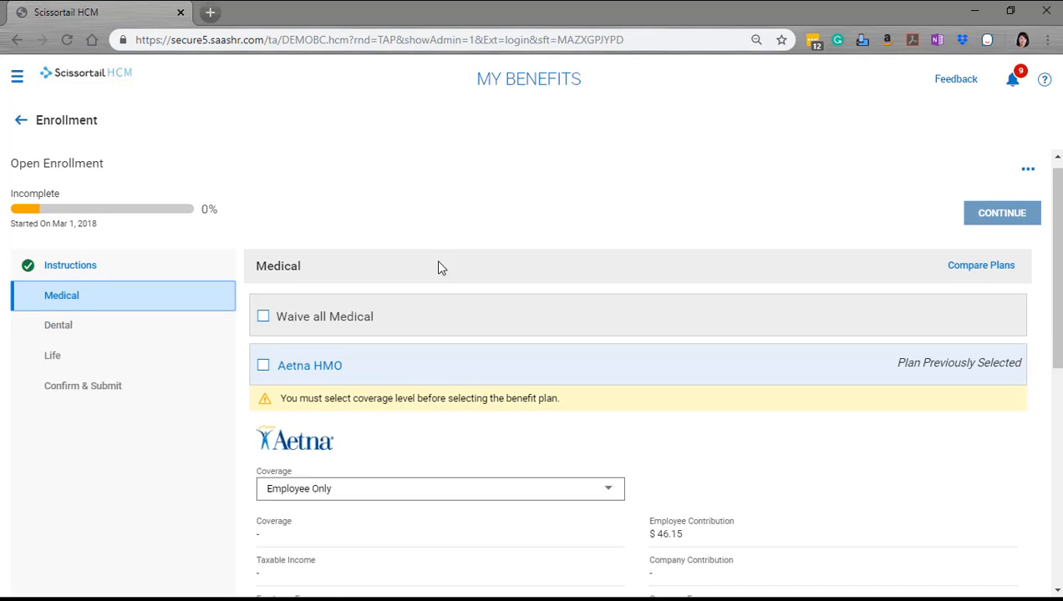
# Start a medical plan comparison with Aetna HMO - Employee Only and Horizon BCNS PPO - Employee Only
pyautogui.click(992, 180)
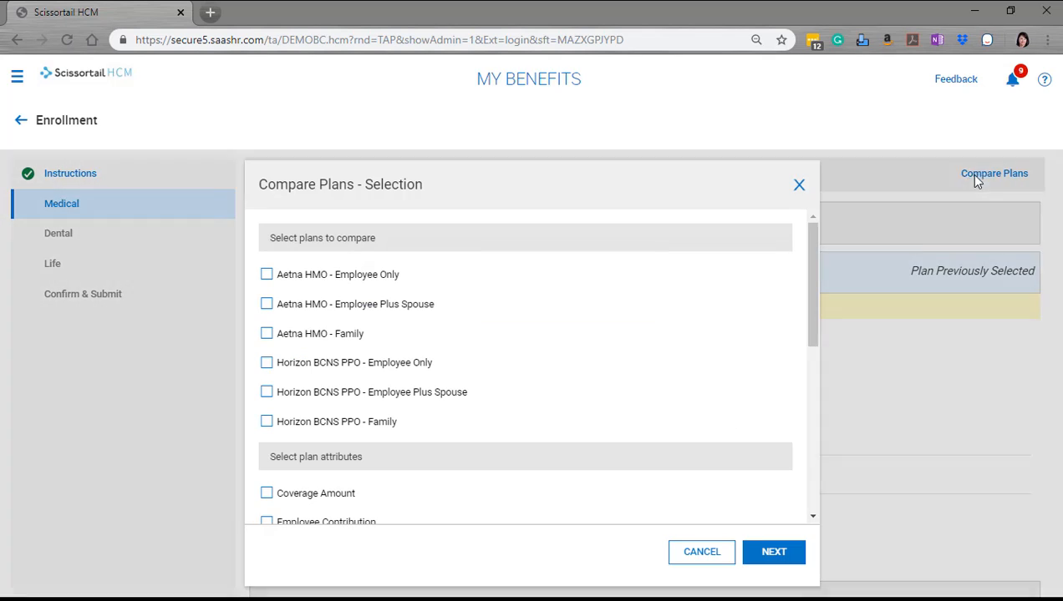
pyautogui.click(269, 277)
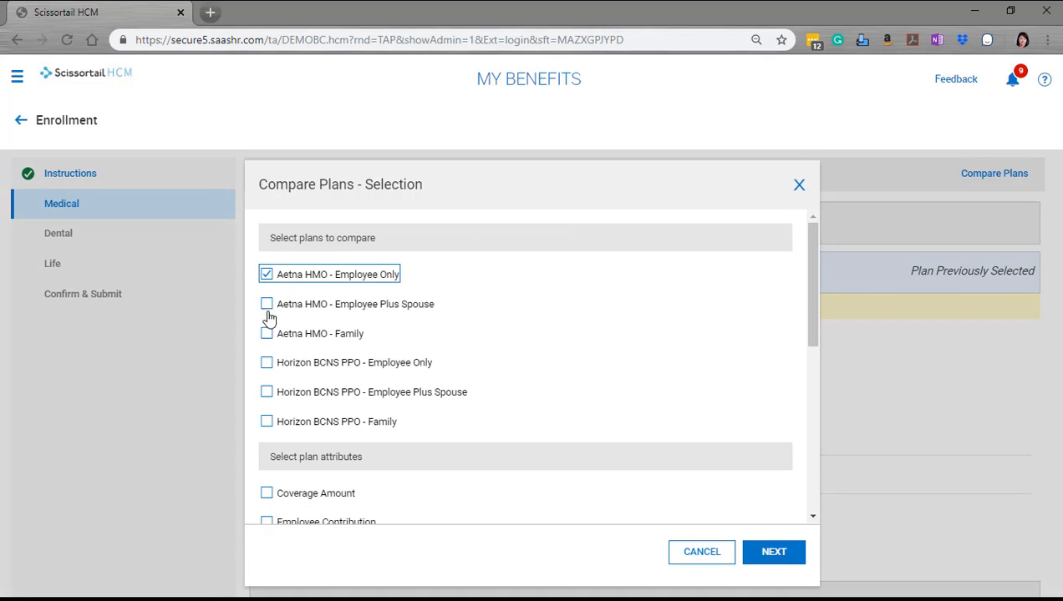
pyautogui.click(267, 363)
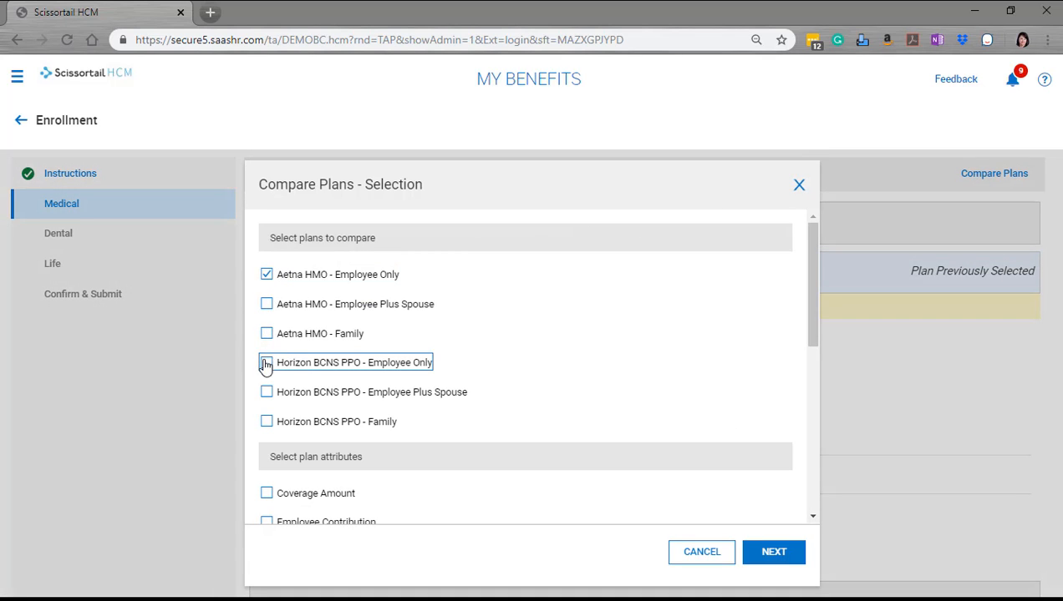
# Compare the chosen plans by Employee Contribution, Primary Office Visit, Deductible – Individual and Max Out Of Pocket Individual, and close the results
pyautogui.scroll(-1, 507, 386)
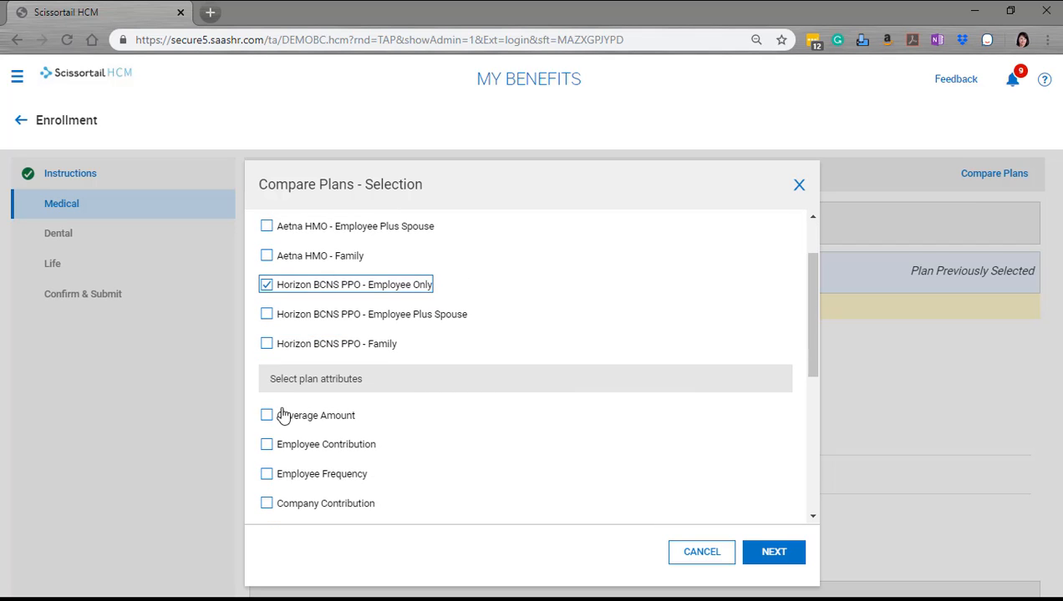
pyautogui.click(266, 444)
pyautogui.scroll(-4, 428, 461)
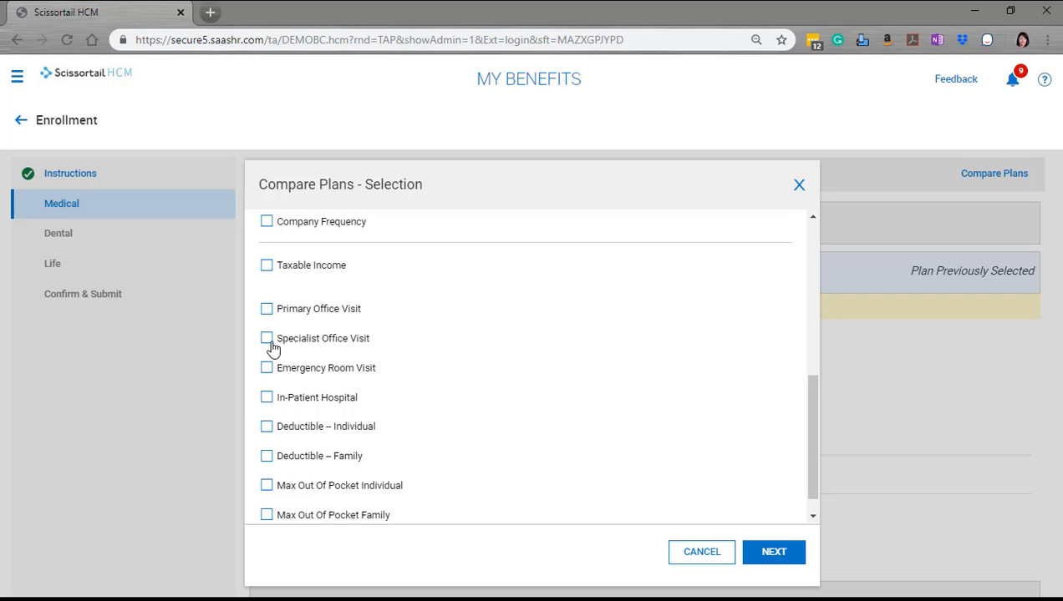
pyautogui.click(265, 308)
pyautogui.scroll(-1, 300, 399)
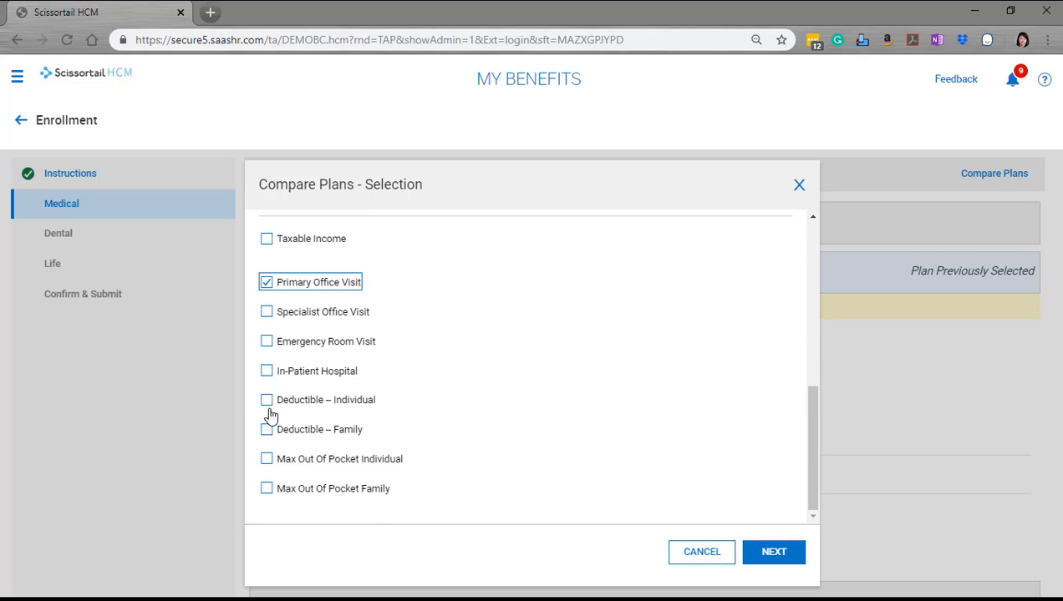
pyautogui.click(267, 405)
pyautogui.click(267, 459)
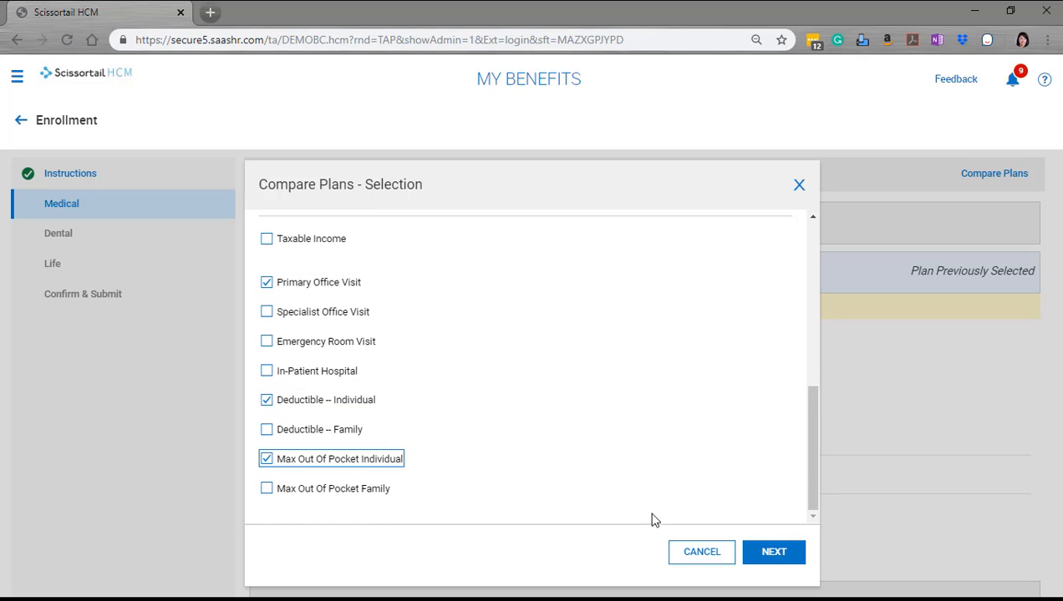
pyautogui.click(765, 557)
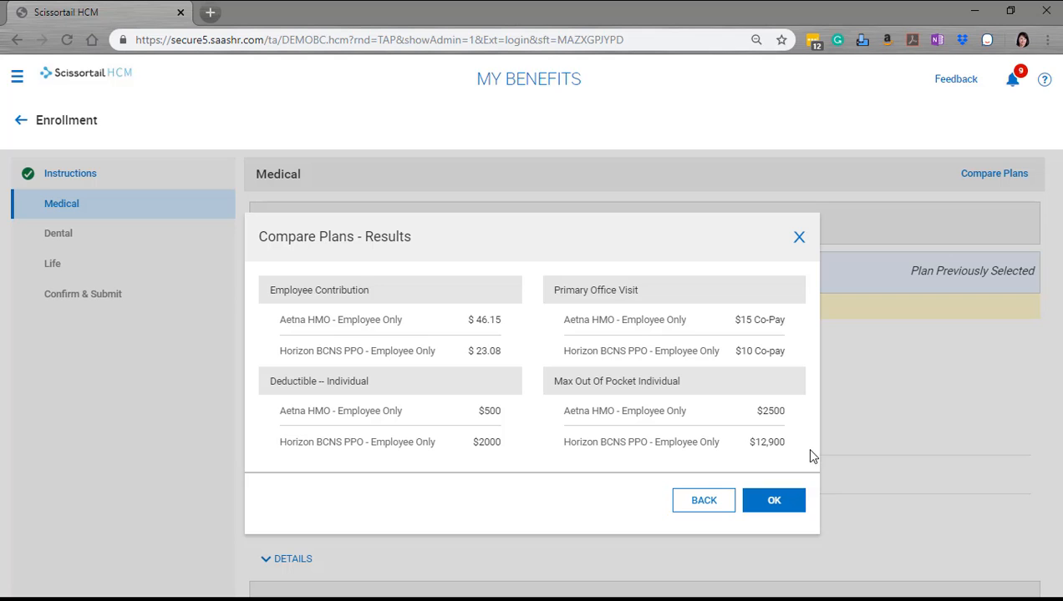
pyautogui.click(774, 501)
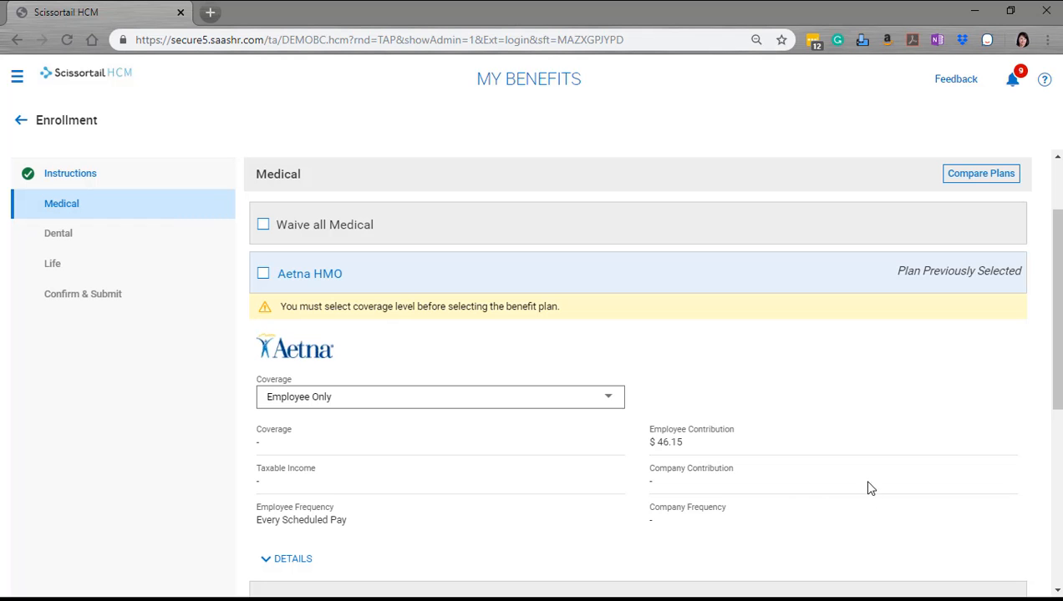
# Select the Aetna HMO medical plan with Employee Only coverage
pyautogui.click(263, 273)
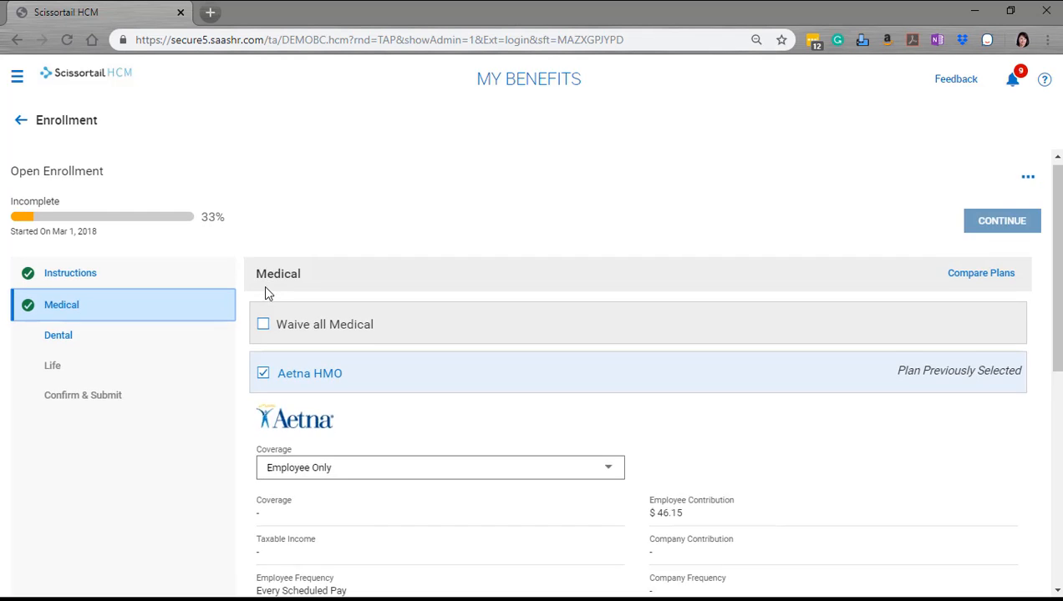
pyautogui.click(513, 375)
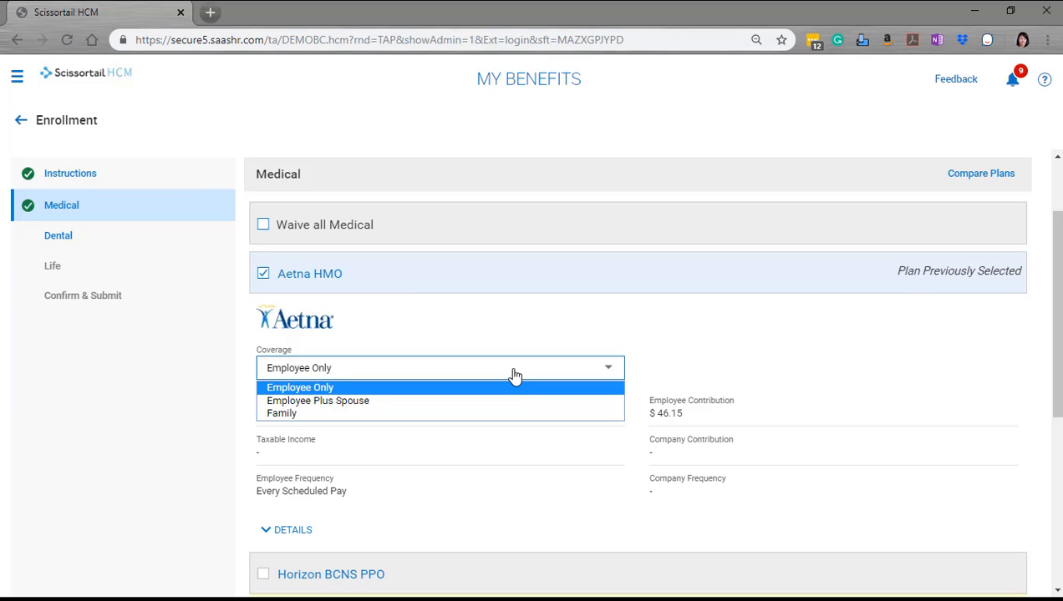
pyautogui.click(515, 376)
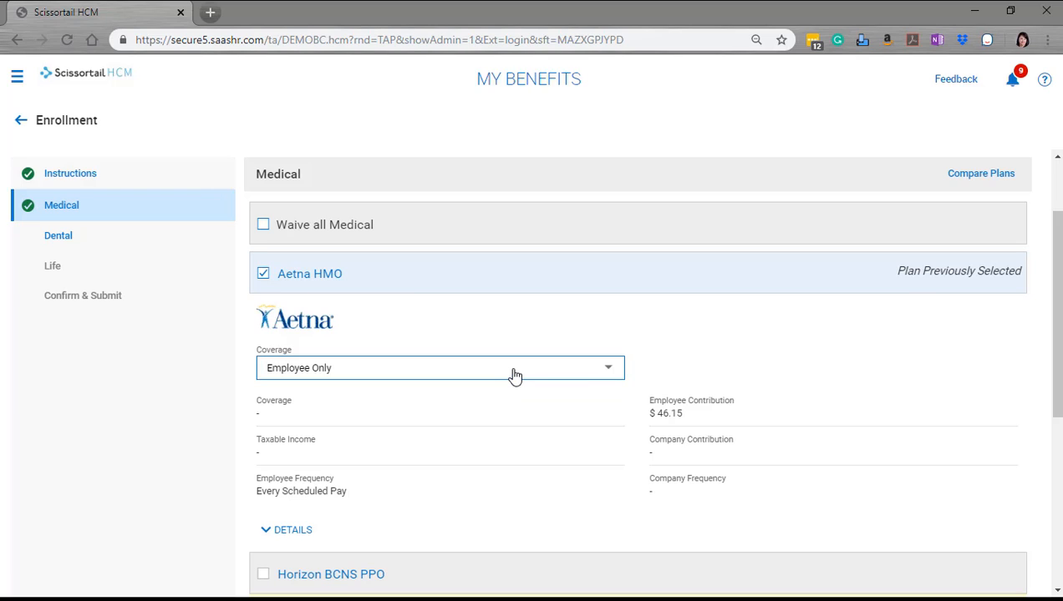
# Select the Delta Dental plan with Employee Only coverage in the Dental section and continue to the Life section
pyautogui.click(108, 238)
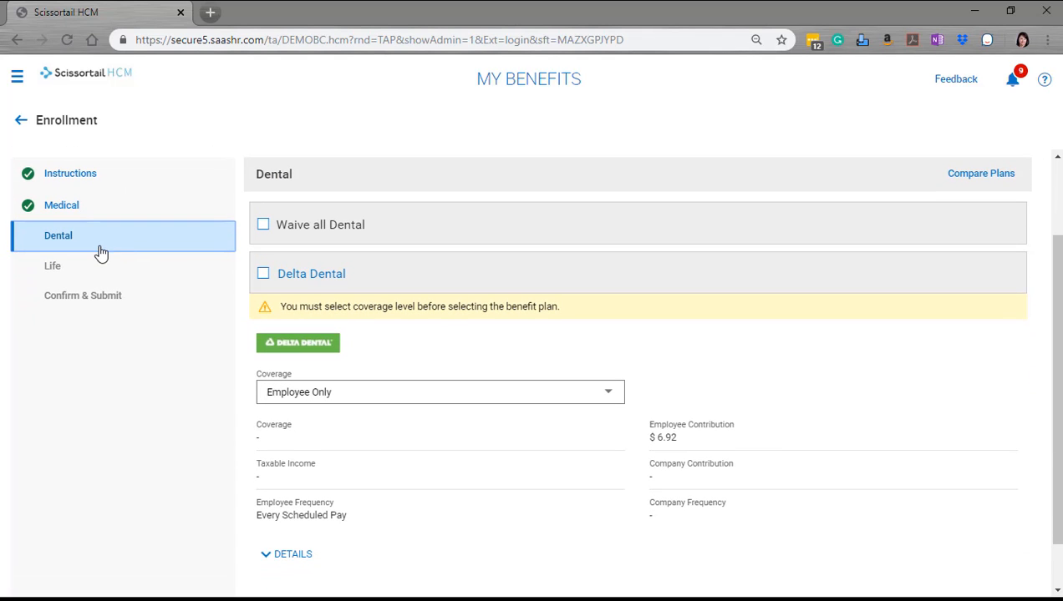
pyautogui.click(264, 273)
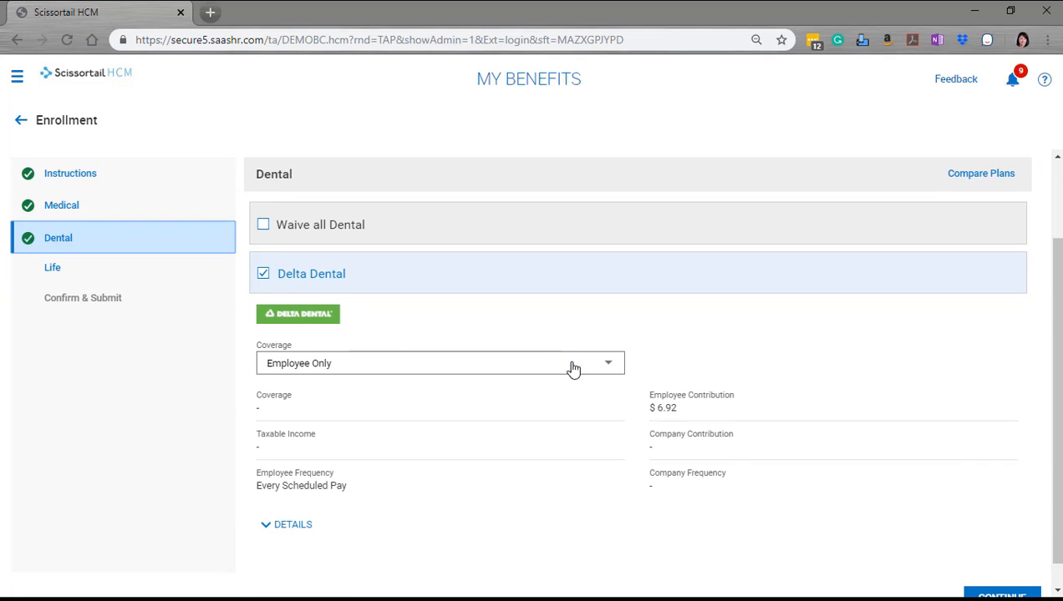
pyautogui.scroll(2, 930, 371)
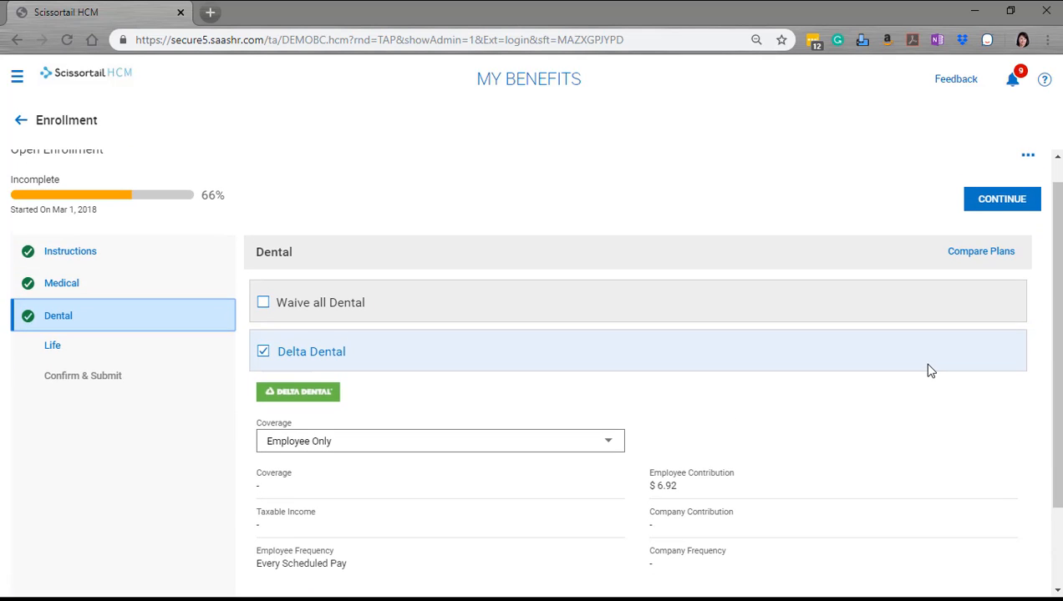
pyautogui.click(999, 199)
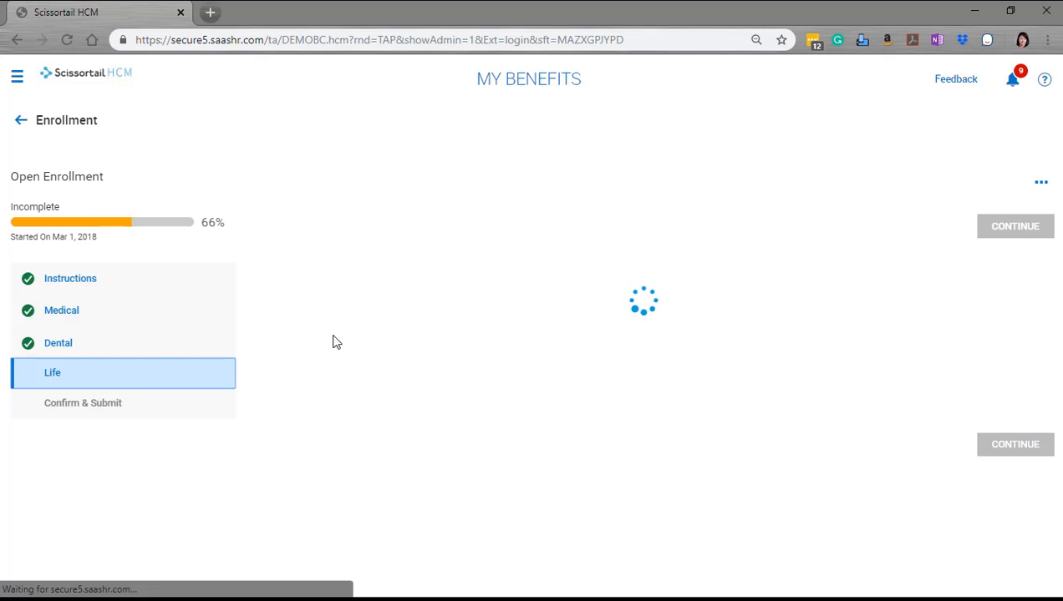
pyautogui.scroll(-1, 130, 344)
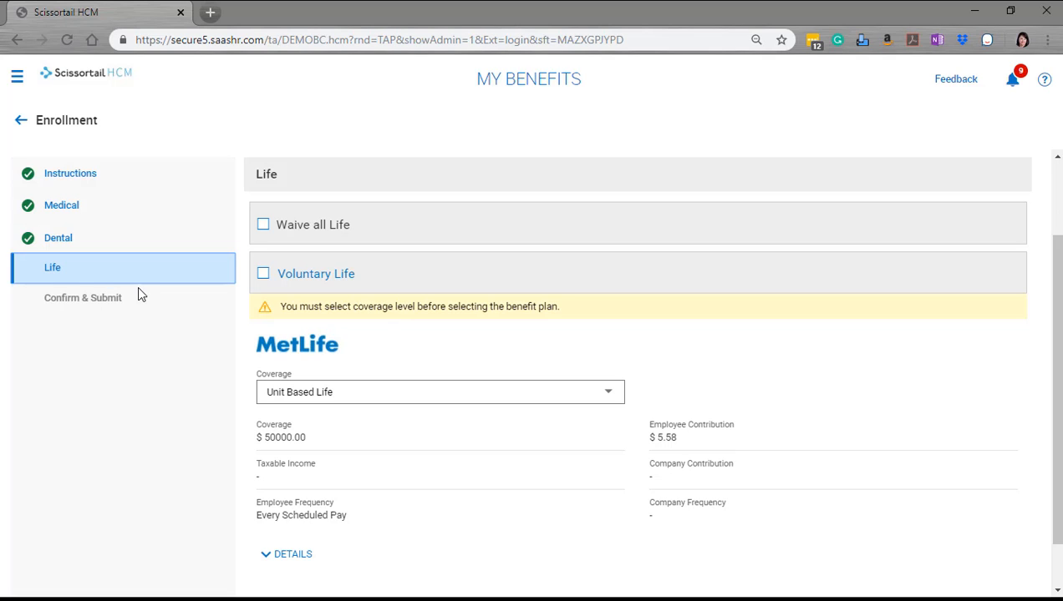
# Start selecting the Voluntary Life plan and set its number of $1000 units to 100
pyautogui.click(263, 275)
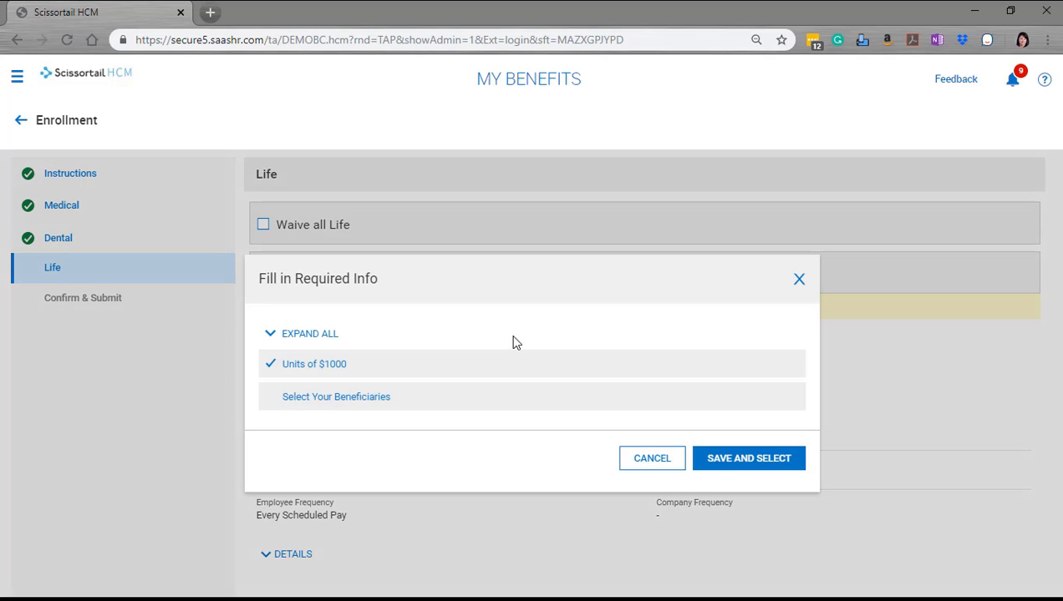
pyautogui.click(305, 373)
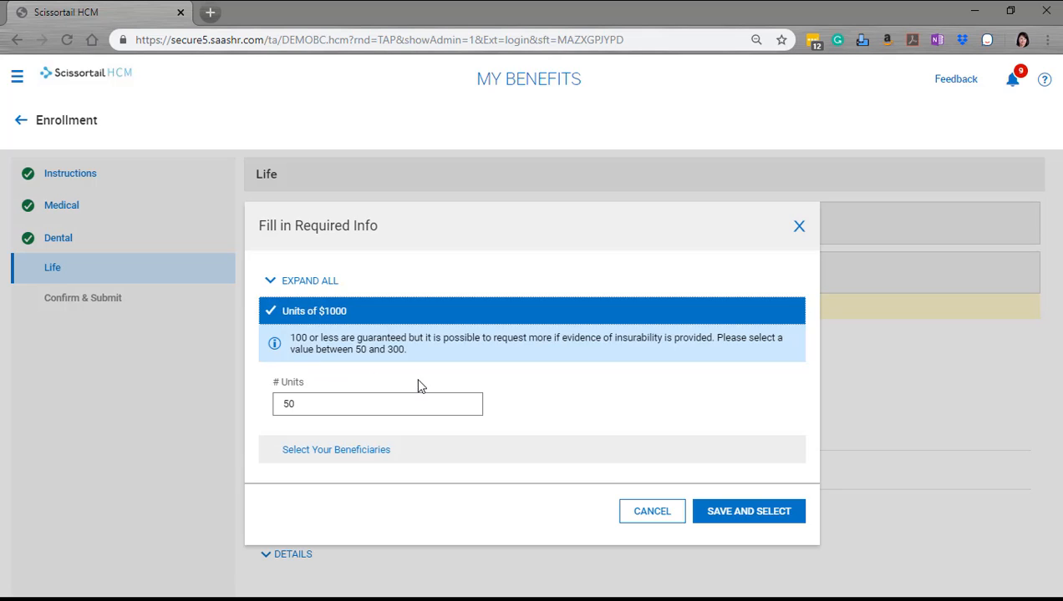
pyautogui.click(339, 400)
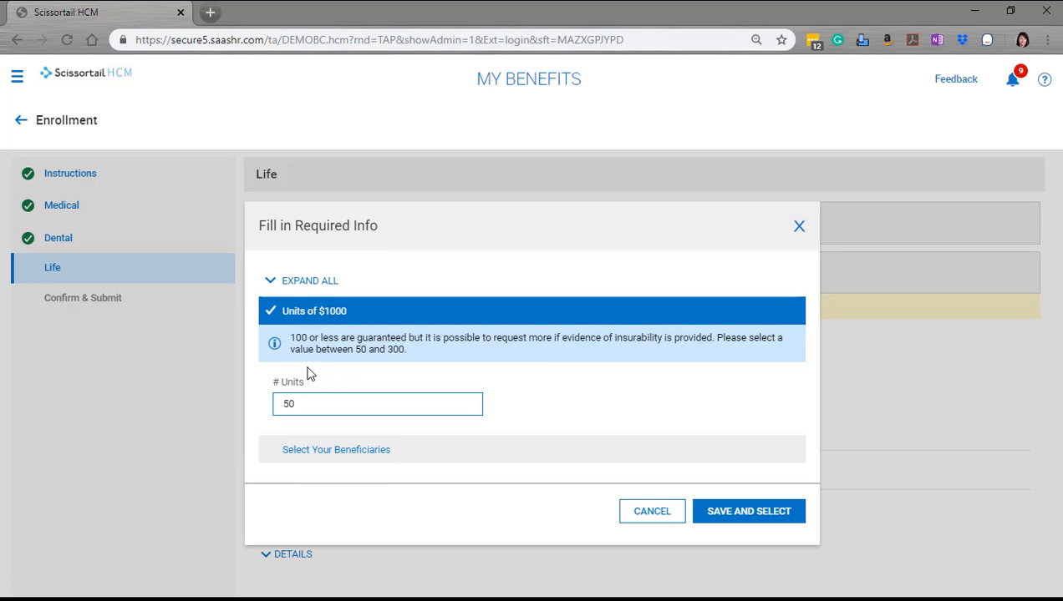
pyautogui.doubleClick(350, 397)
pyautogui.write('100')
pyautogui.press('Tab')
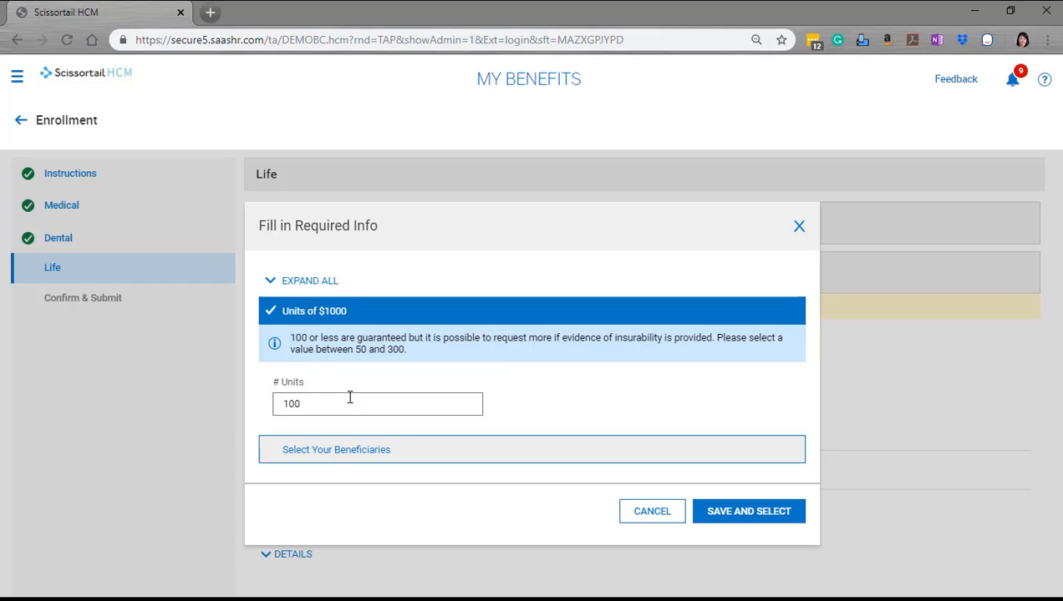
# Try 150 units for the Voluntary Life plan and set the number of units back to 100
pyautogui.hotkey('shift', 'Tab')
pyautogui.write('150')
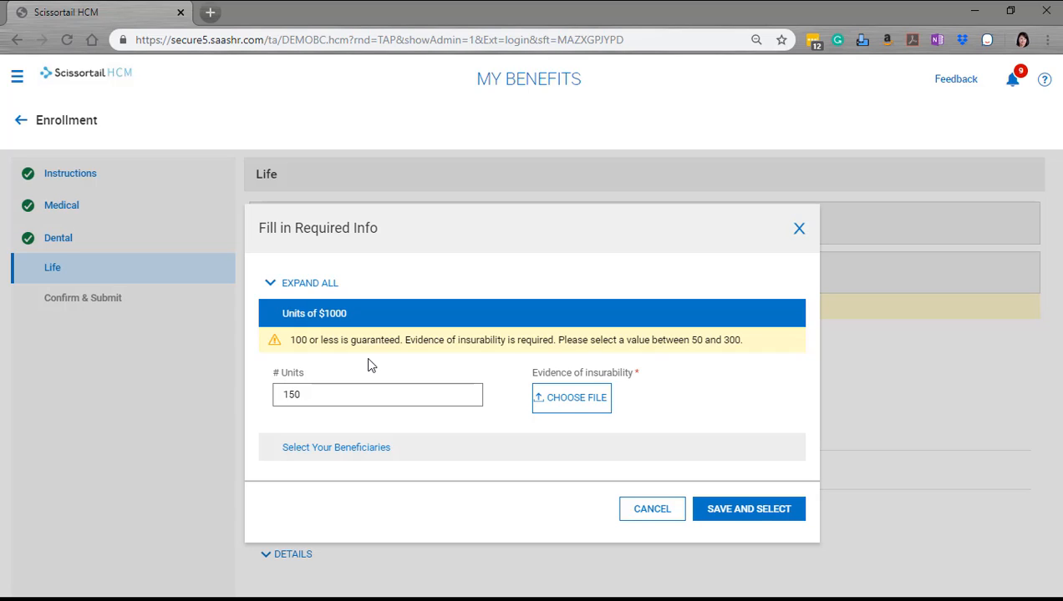
pyautogui.click(319, 394)
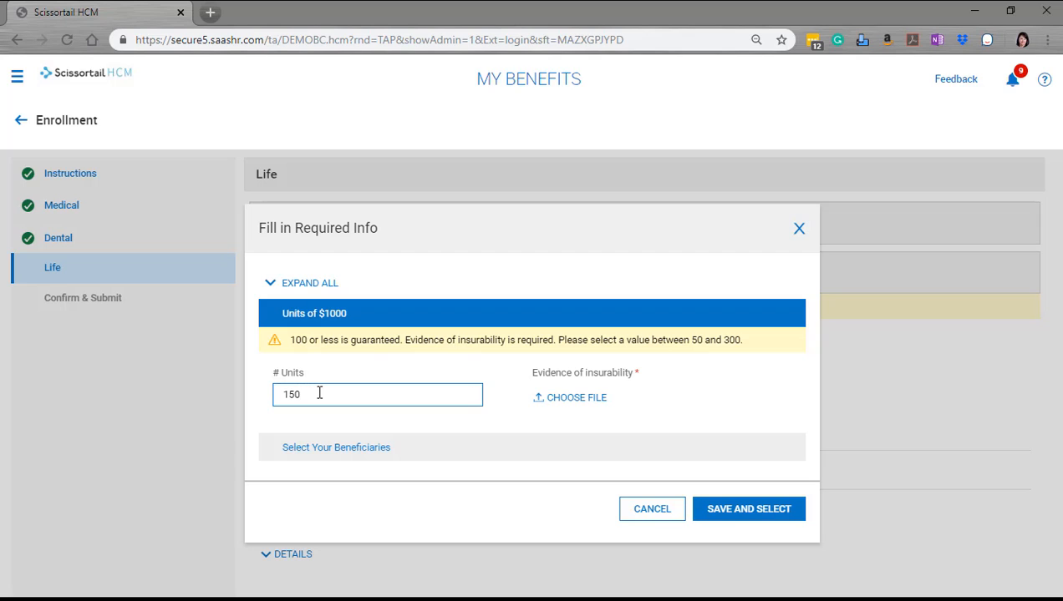
pyautogui.press('BackSpace')
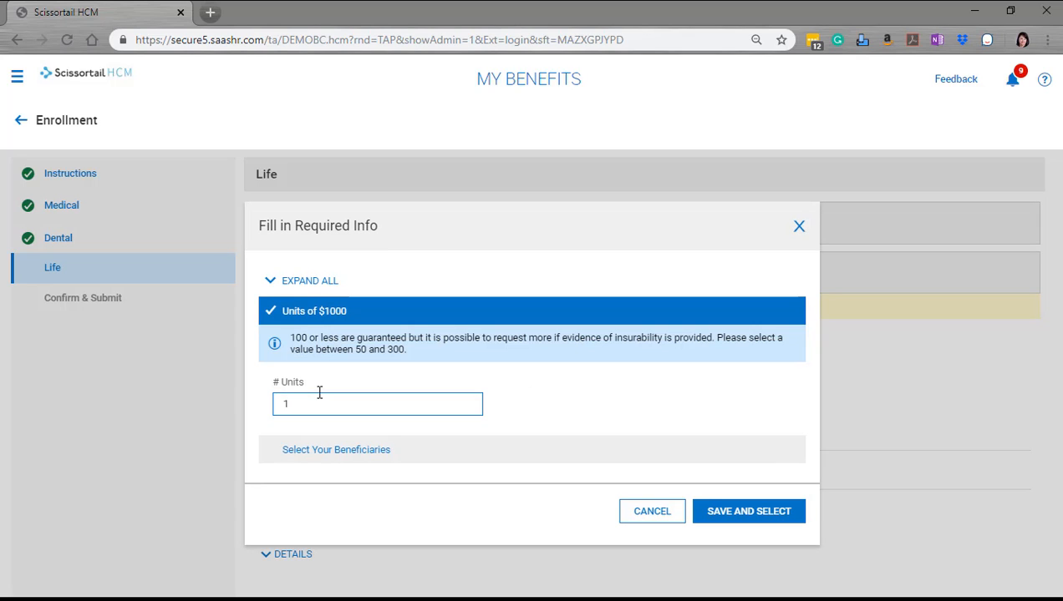
pyautogui.write('00')
# Expand the beneficiary selection, filter the contacts by Beneficiary, and set the filter back to All Contacts
pyautogui.click(365, 451)
pyautogui.scroll(-1, 500, 463)
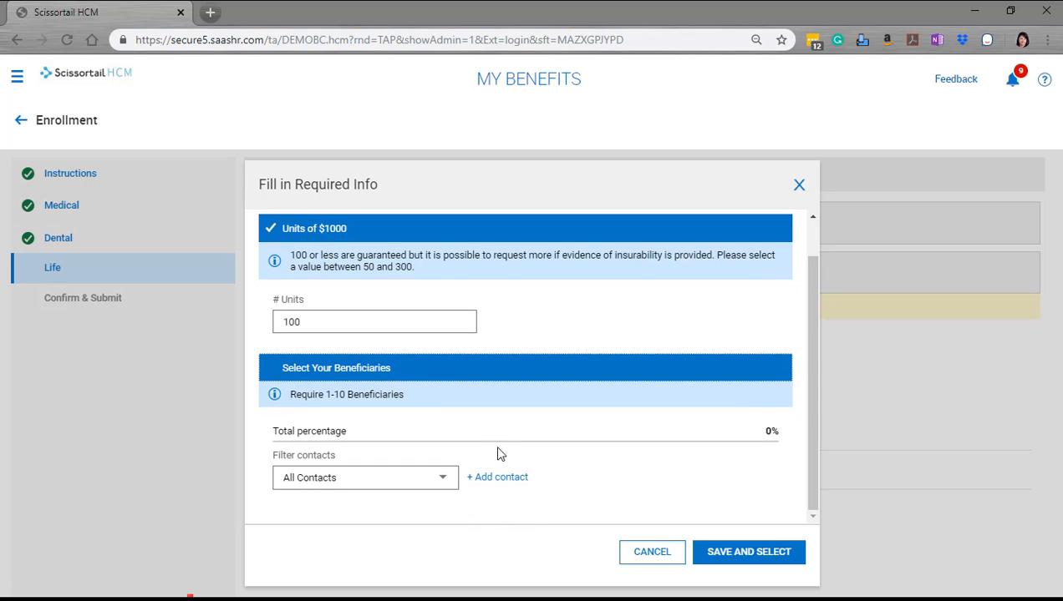
pyautogui.click(441, 476)
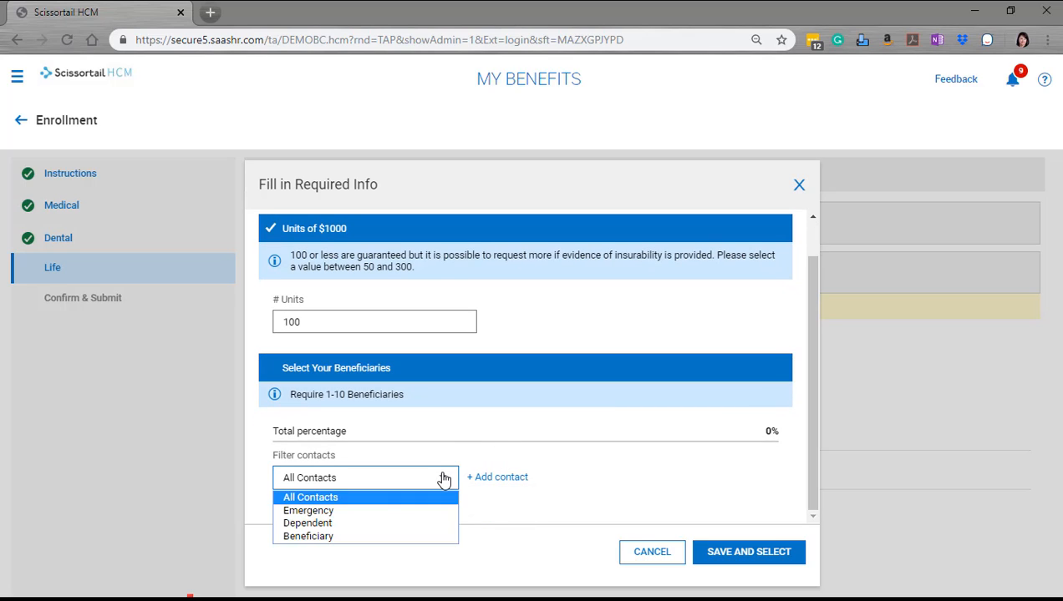
pyautogui.click(386, 537)
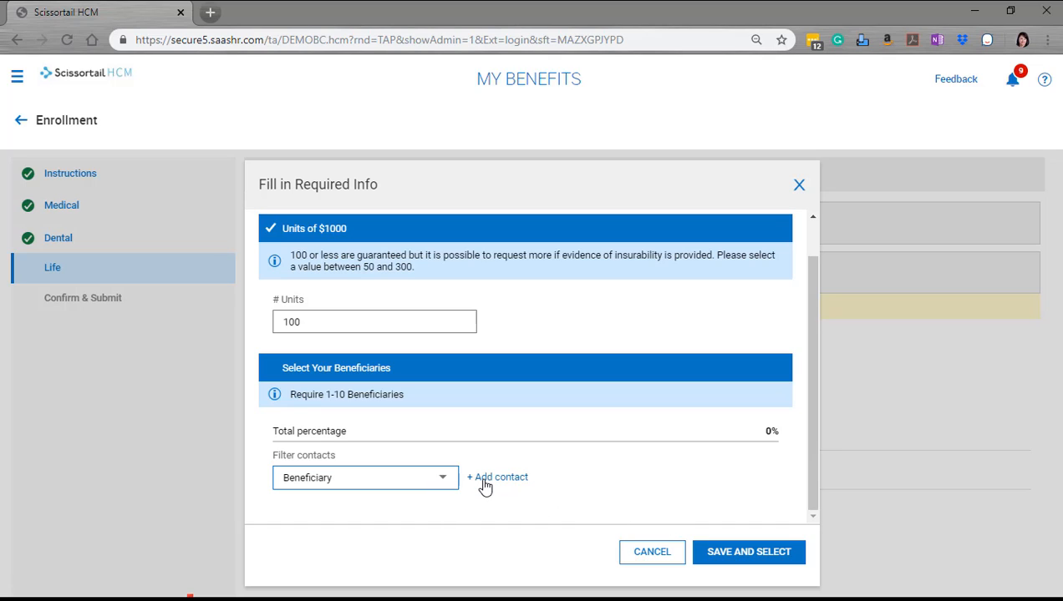
pyautogui.click(453, 484)
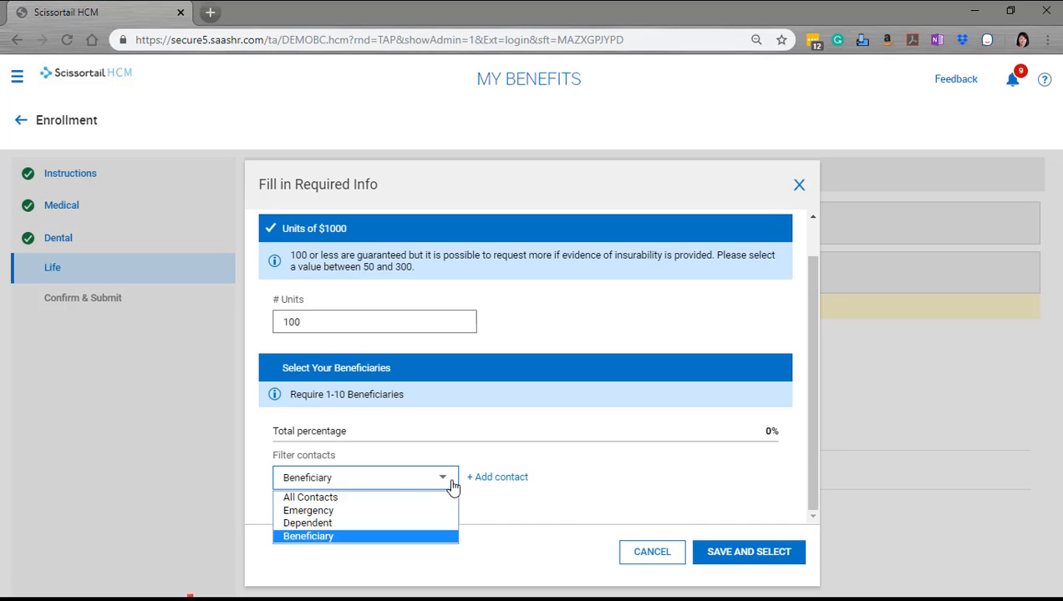
pyautogui.click(400, 501)
# Open the form for adding a beneficiary contact and close it without entering anything
pyautogui.click(498, 480)
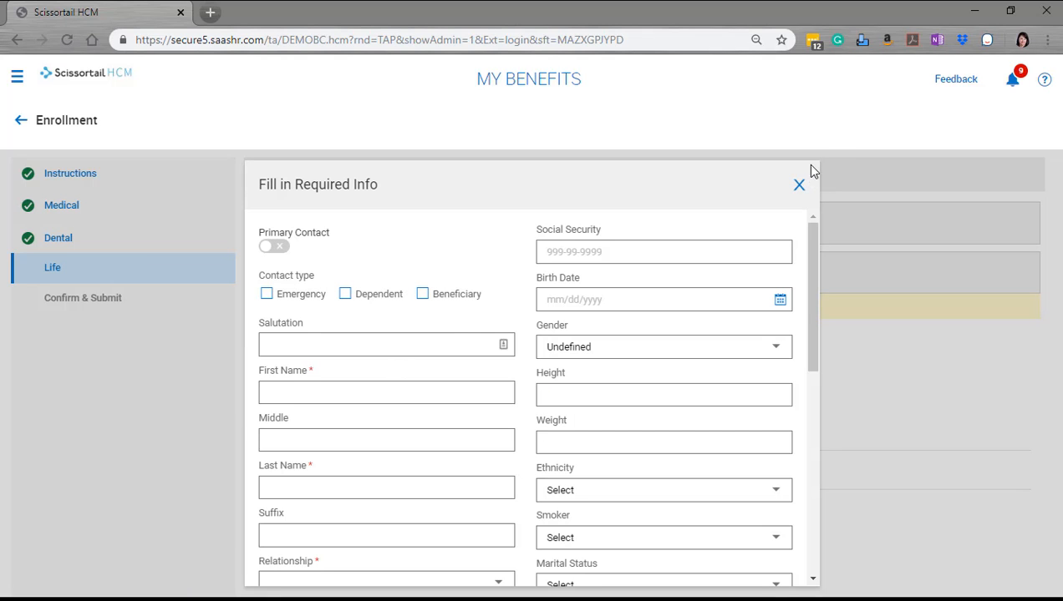
pyautogui.click(798, 185)
# Waive all life coverage in the Life section
pyautogui.scroll(-1, 356, 288)
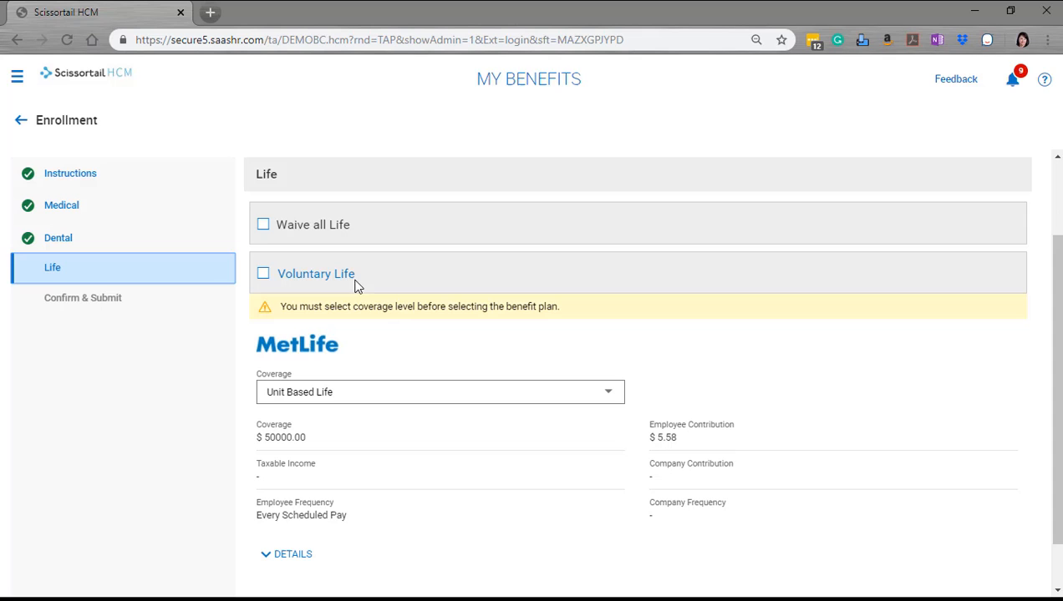
pyautogui.click(263, 226)
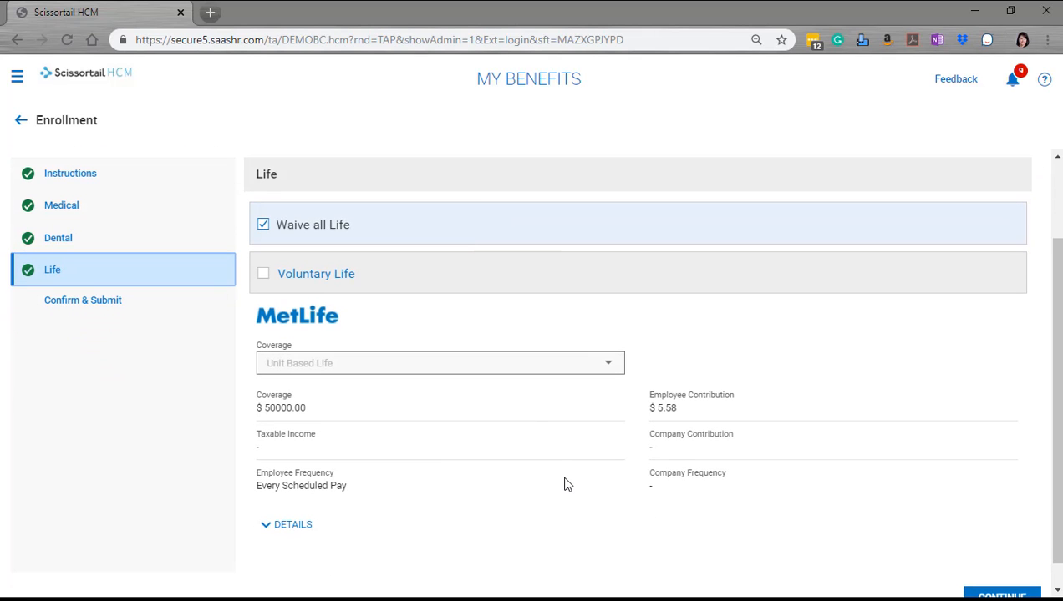
# Continue from the Life section to Confirm & Submit and download the enrollment details as a PDF
pyautogui.scroll(-1, 879, 511)
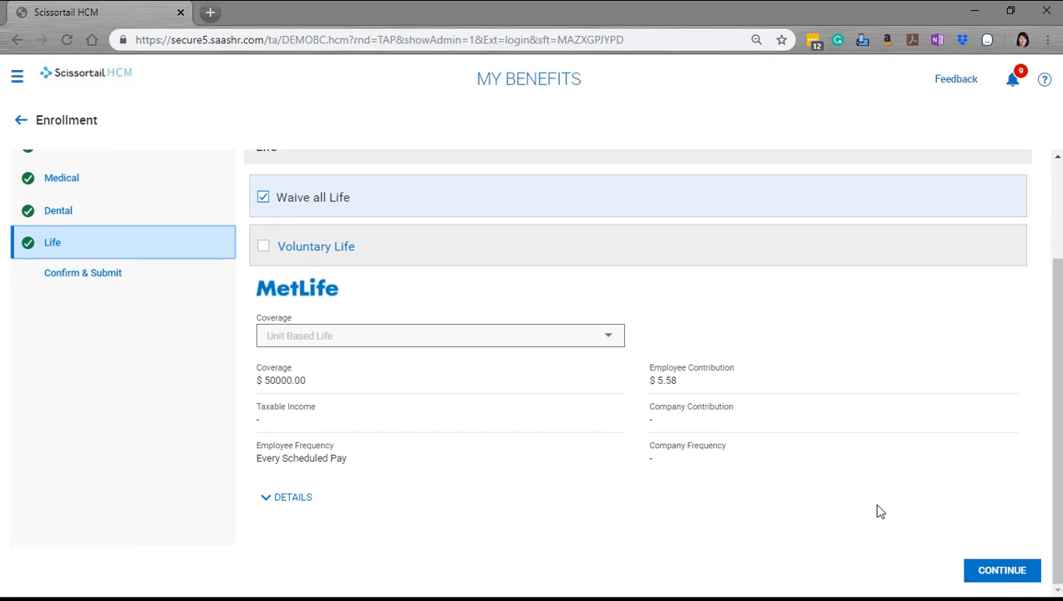
pyautogui.click(1007, 573)
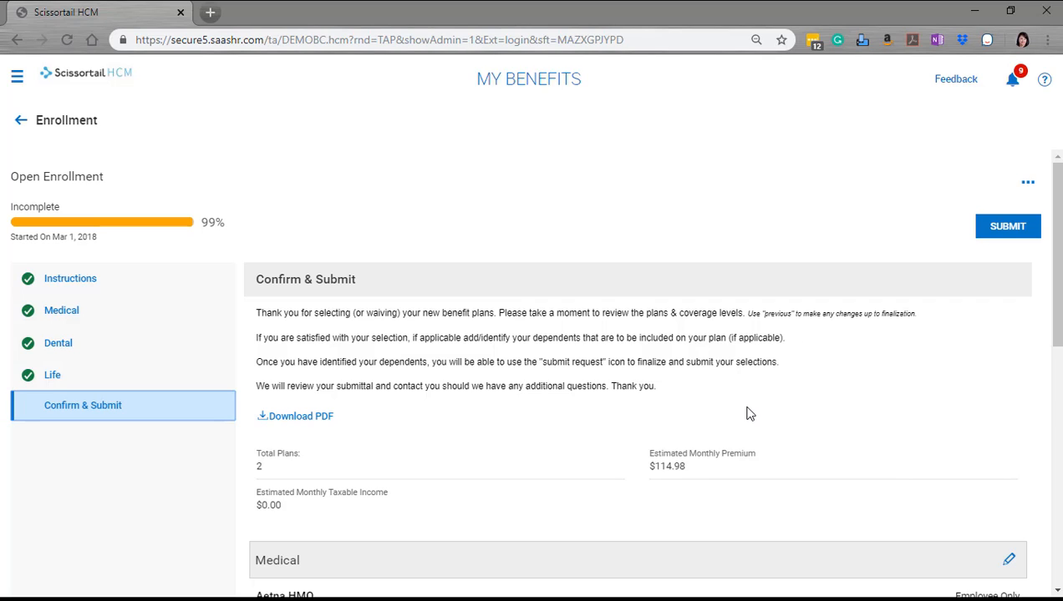
pyautogui.click(287, 421)
pyautogui.click(286, 422)
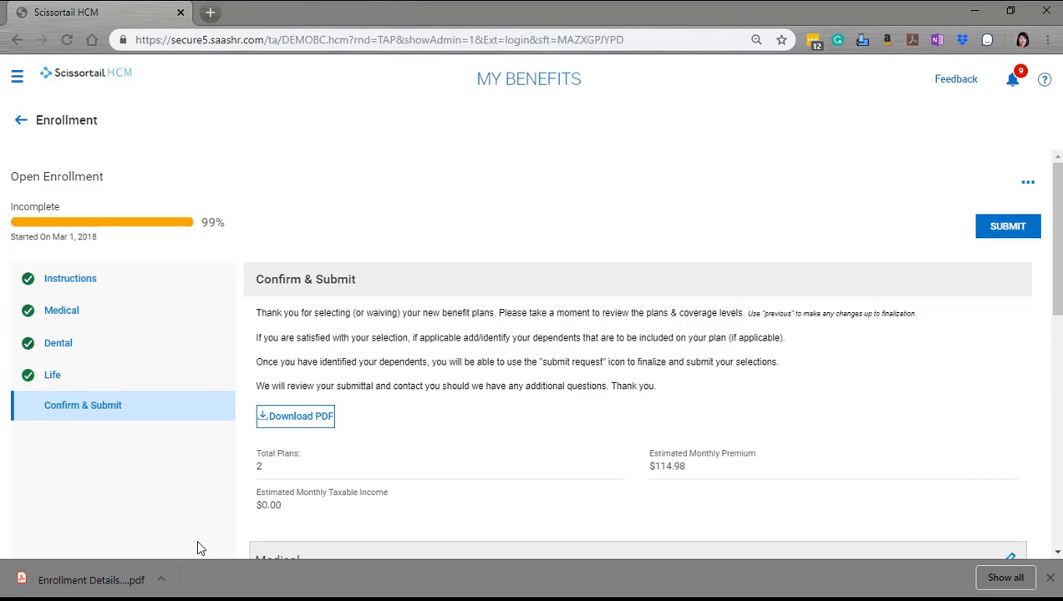
# Open the downloaded Enrollment Details PDF and review its summary and the plan sections below it
pyautogui.click(115, 577)
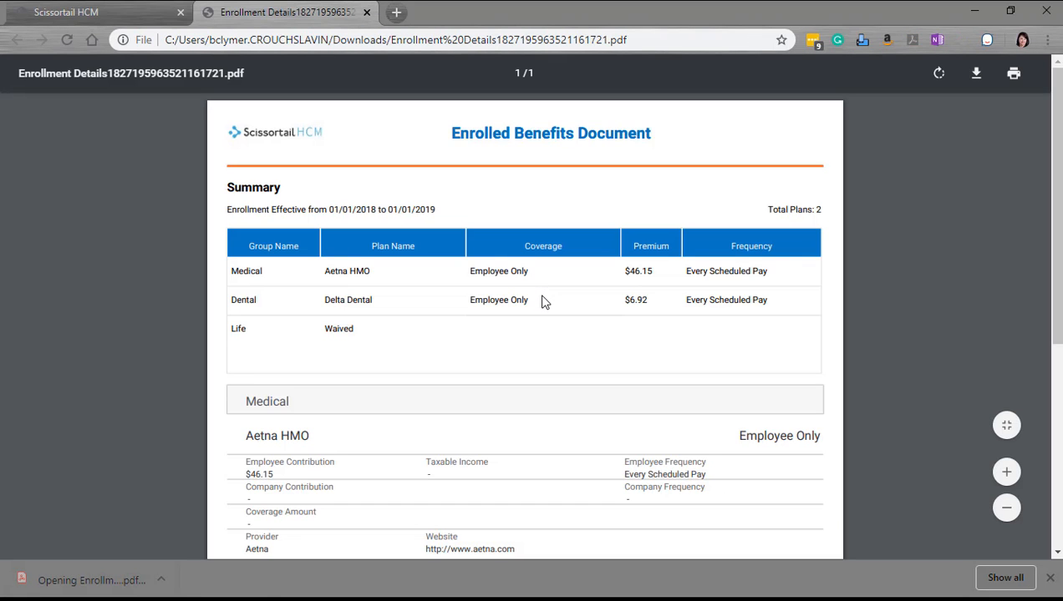
pyautogui.scroll(-5, 542, 315)
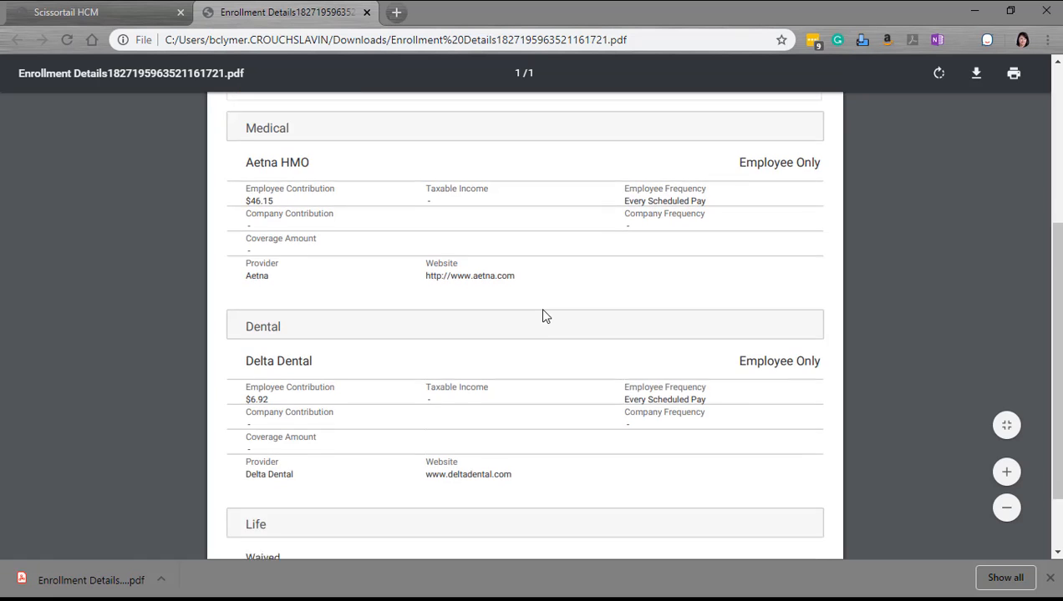
pyautogui.scroll(5, 542, 315)
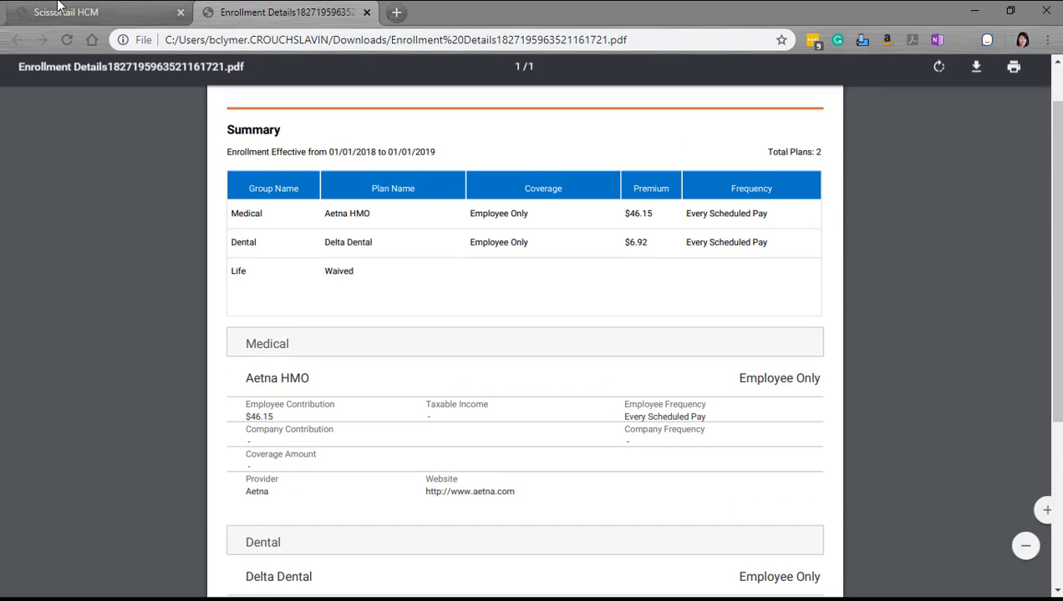
# Return to the enrollment page and review the Medical and Dental selections listed under Confirm & Submit
pyautogui.click(66, 11)
pyautogui.scroll(-3, 823, 435)
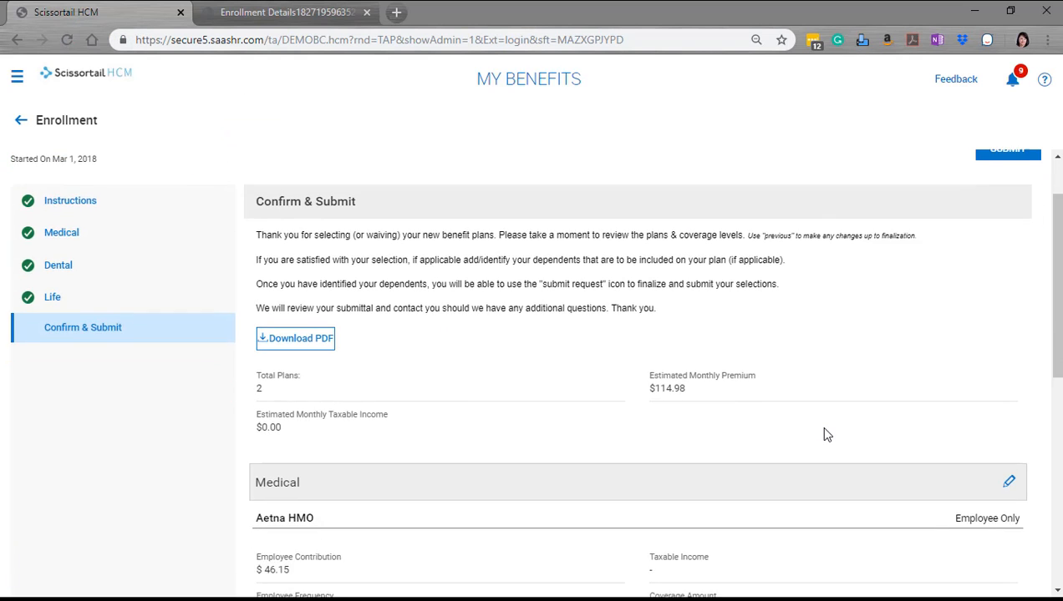
pyautogui.scroll(-1, 823, 434)
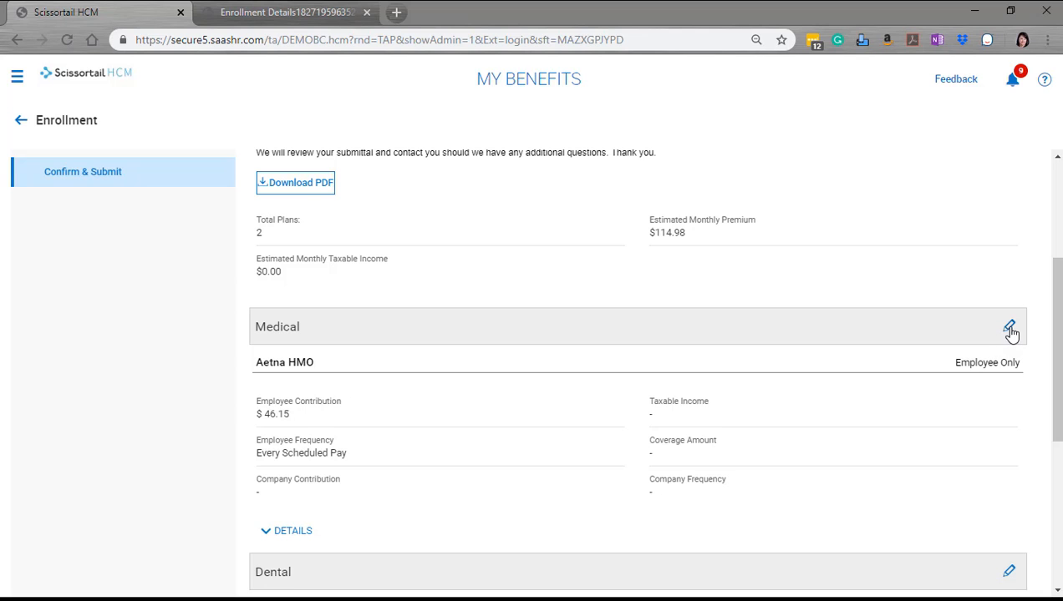
pyautogui.scroll(-2, 887, 374)
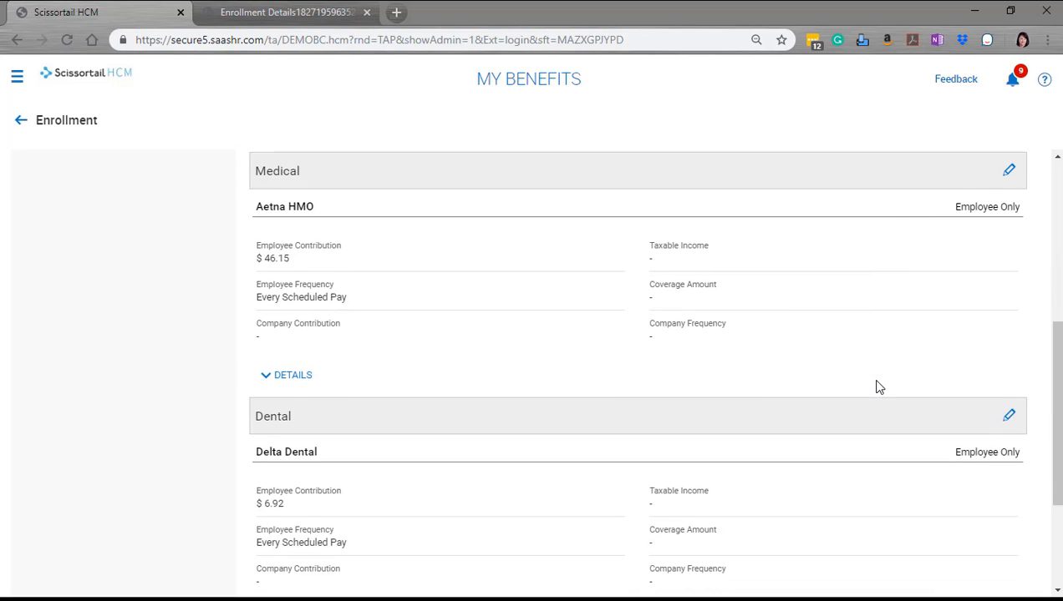
# Submit the open enrollment, select the password field in the Enrollment Acknowledgement and read through the acknowledgement text
pyautogui.scroll(5, 875, 386)
pyautogui.click(1009, 226)
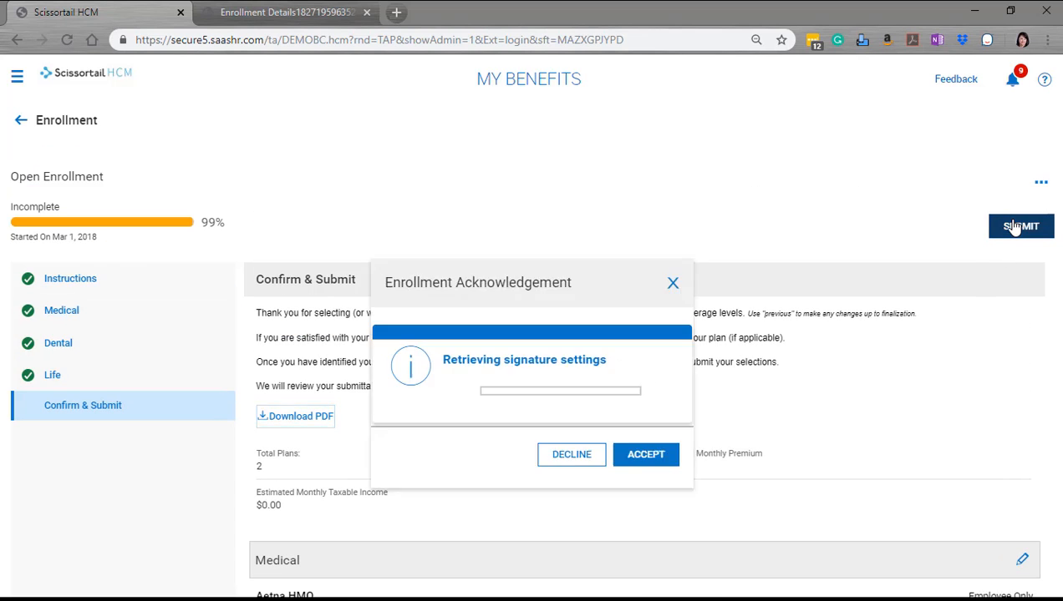
pyautogui.click(562, 278)
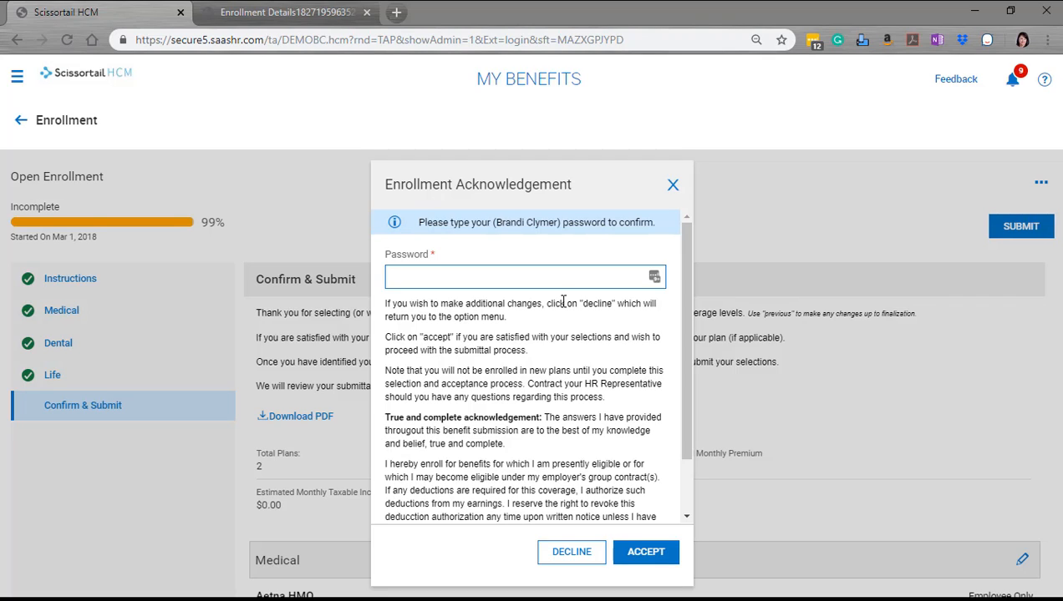
pyautogui.scroll(-2, 563, 358)
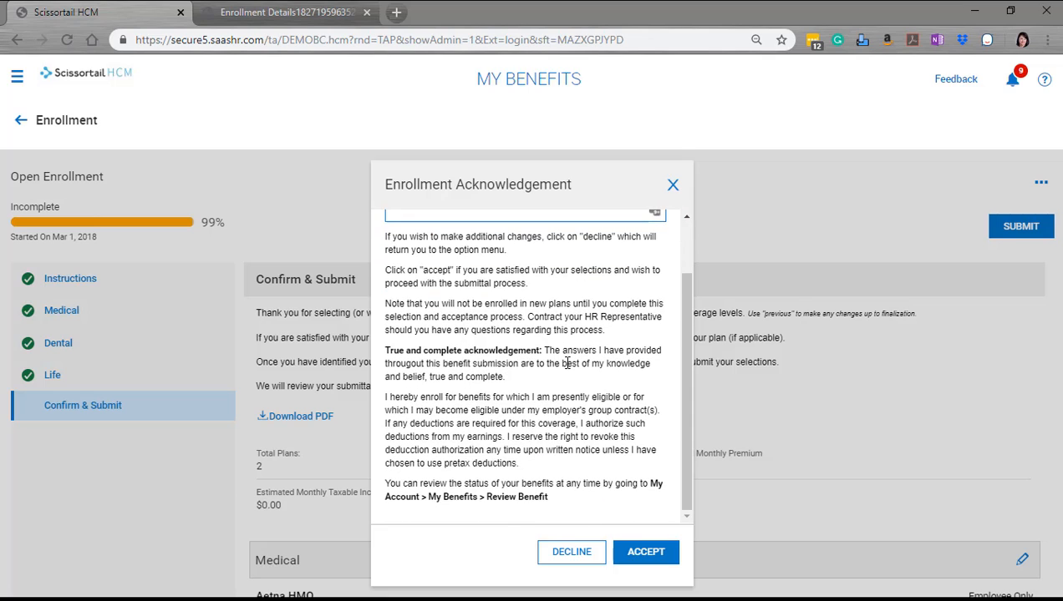